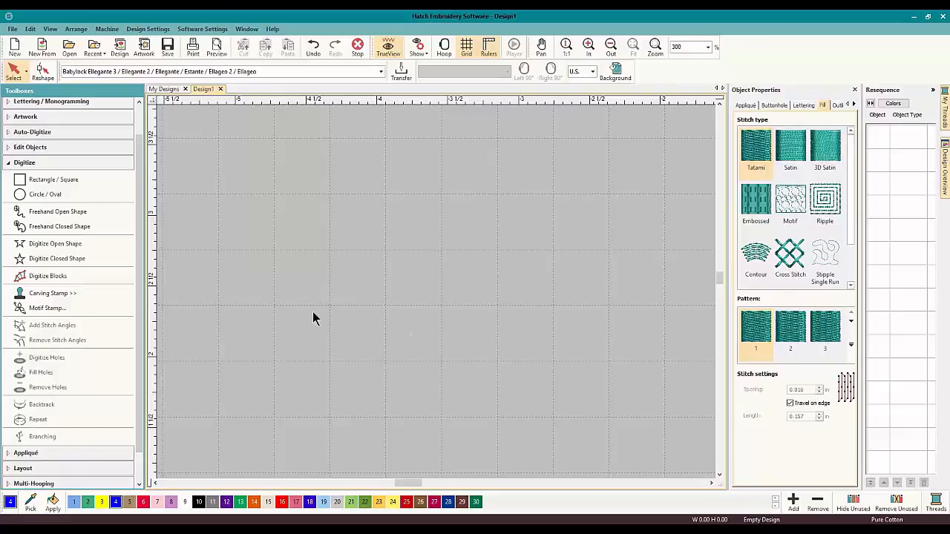
{"action": "left_click", "coordinate": [65, 182]}
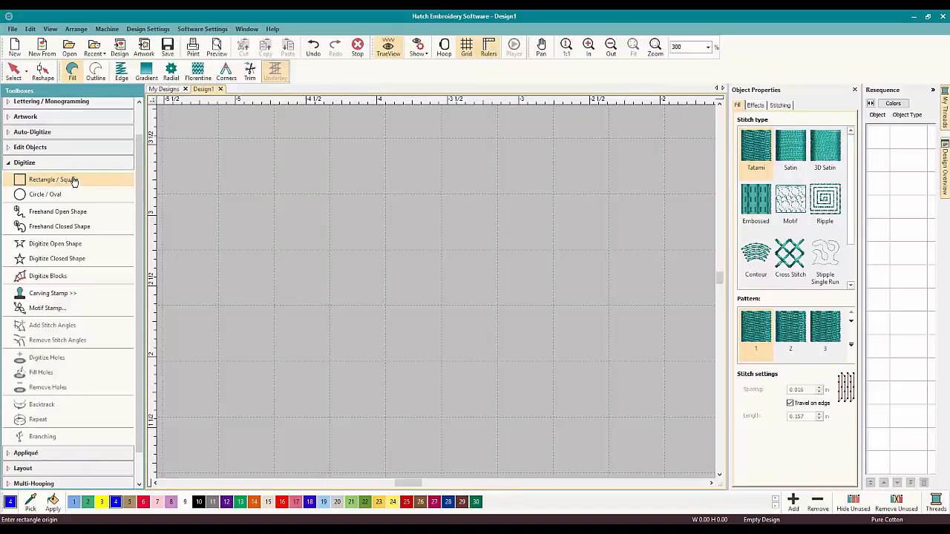
{"action": "left_click", "coordinate": [329, 194]}
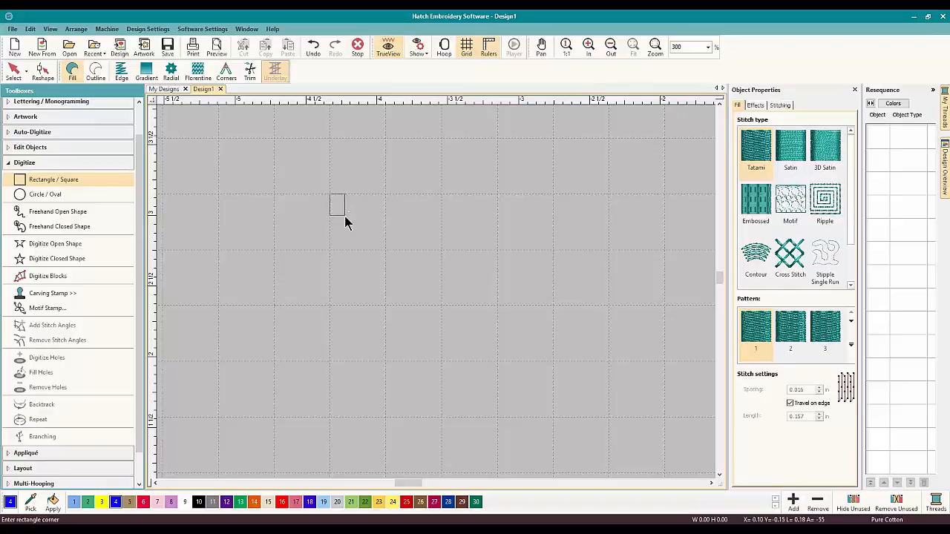
{"action": "left_click", "coordinate": [496, 290]}
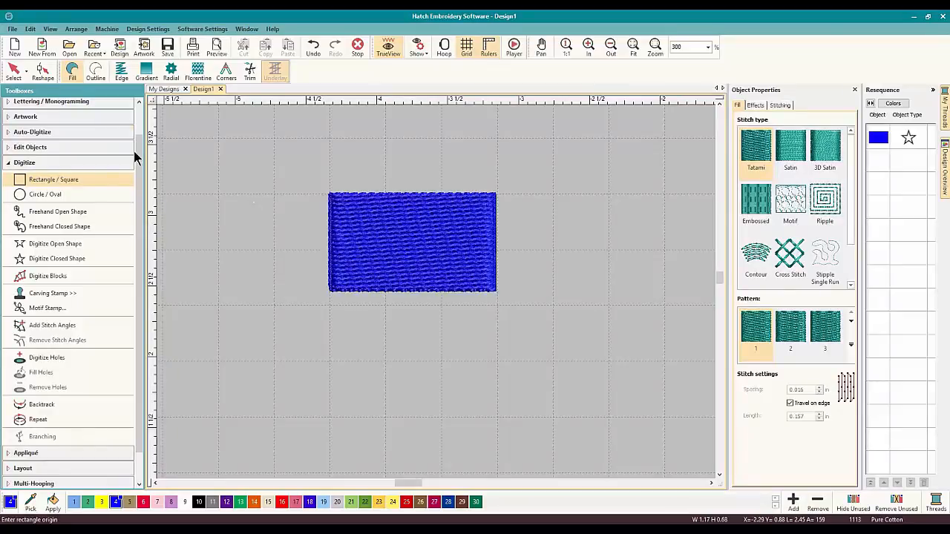
{"action": "left_click", "coordinate": [12, 75]}
{"action": "key", "text": "Delete"}
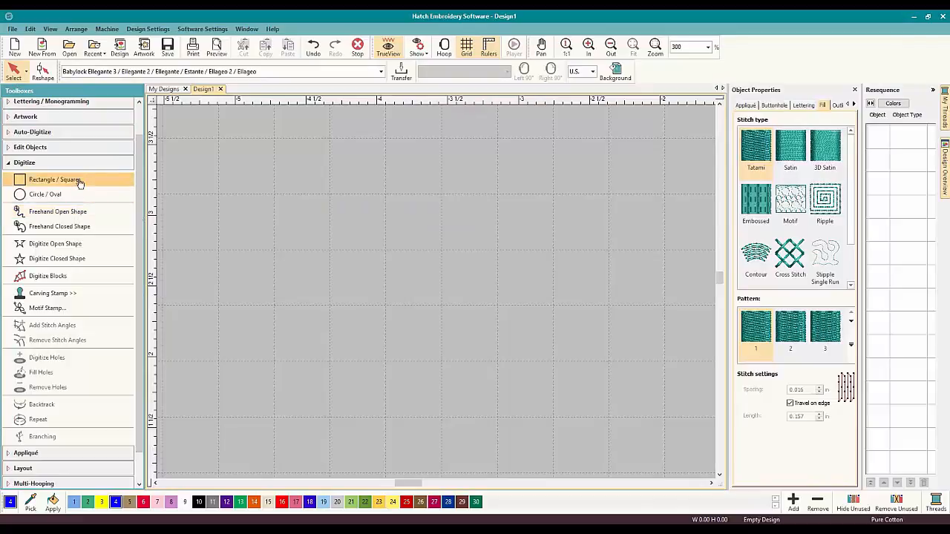
Digitize a Tatami-filled rectangle about 2.37 in wide and 1.58 in high, and select it.
{"action": "left_click", "coordinate": [64, 163]}
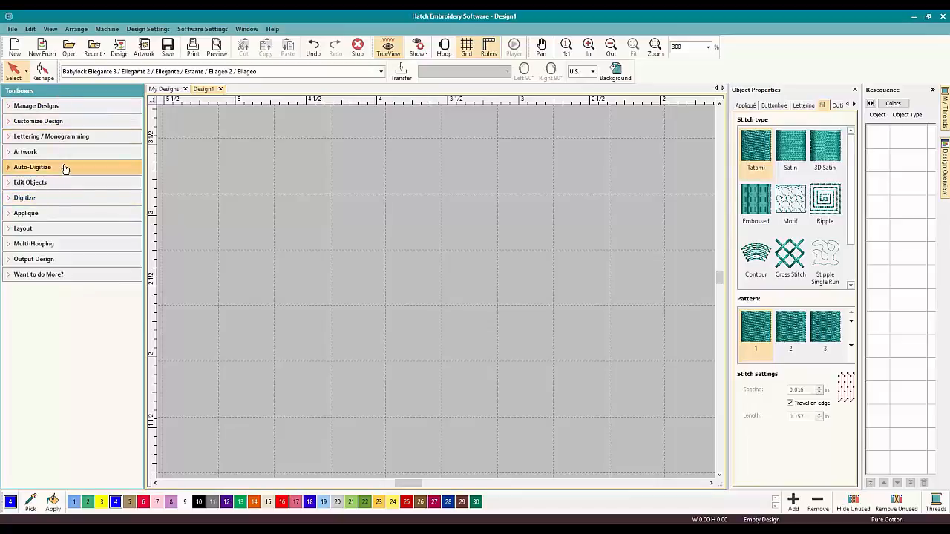
{"action": "left_click", "coordinate": [54, 201]}
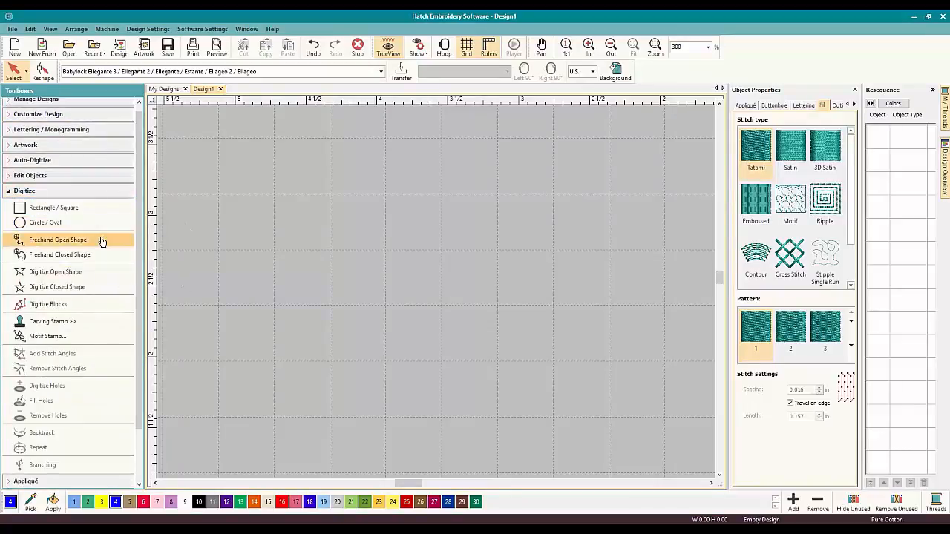
{"action": "left_click", "coordinate": [61, 209]}
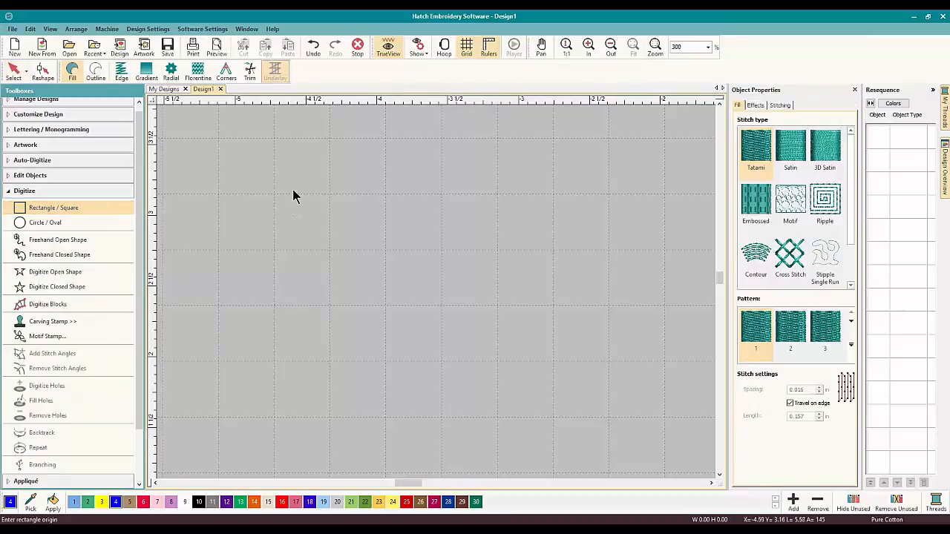
{"action": "left_click", "coordinate": [274, 143]}
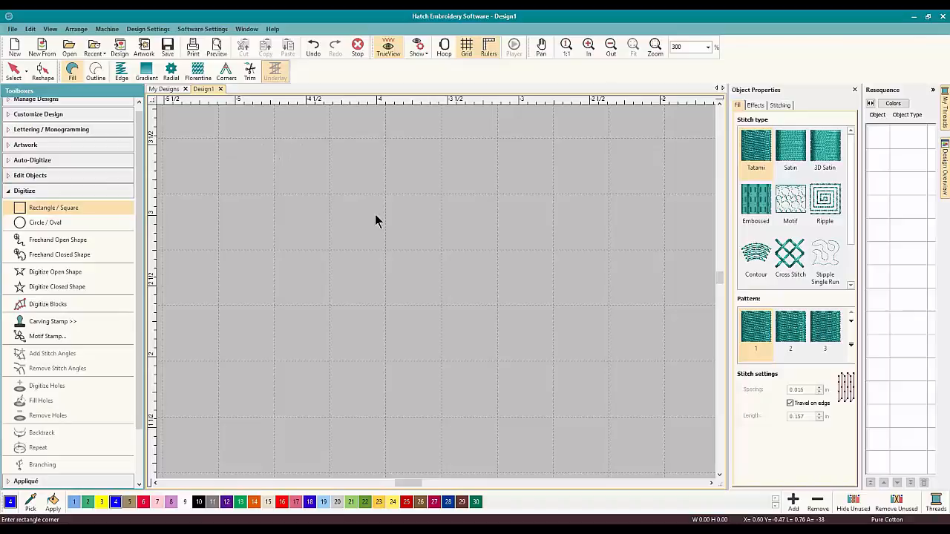
{"action": "left_click", "coordinate": [610, 362]}
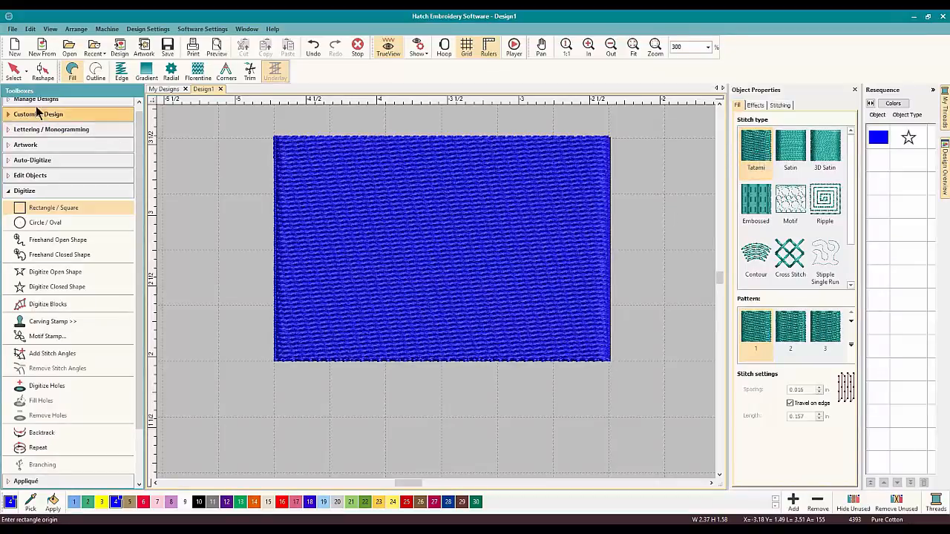
{"action": "left_click", "coordinate": [12, 74]}
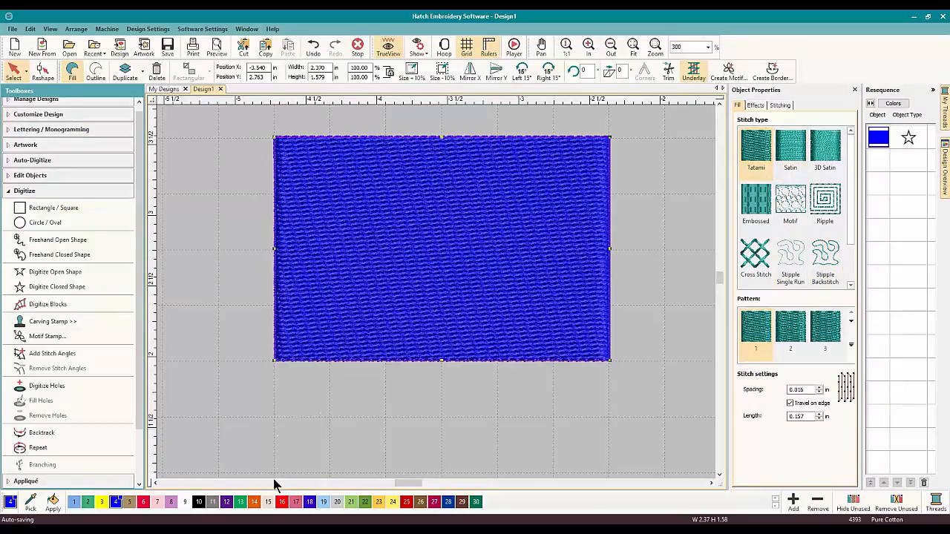
Try thread colors 16 and 18 on the rectangle and return it to blue color 4.
{"action": "left_click", "coordinate": [282, 503]}
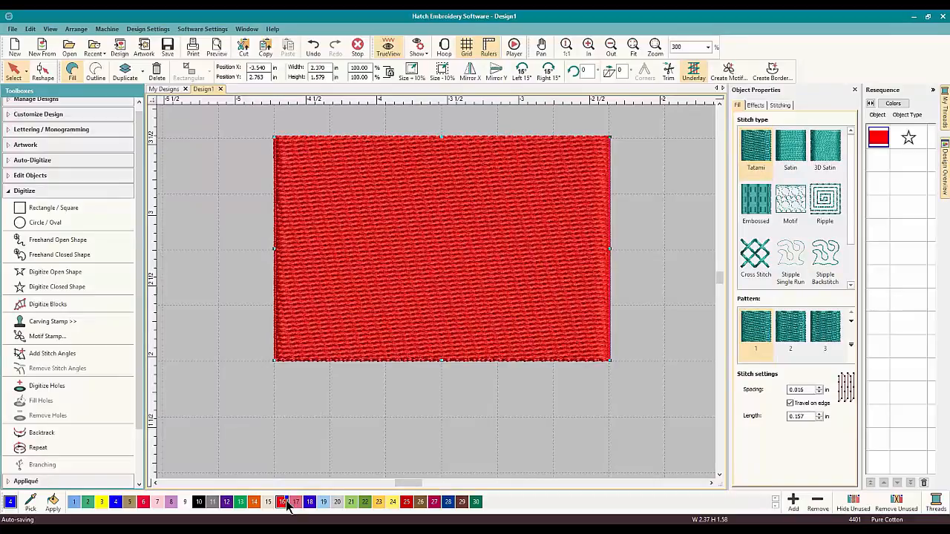
{"action": "left_click", "coordinate": [309, 502]}
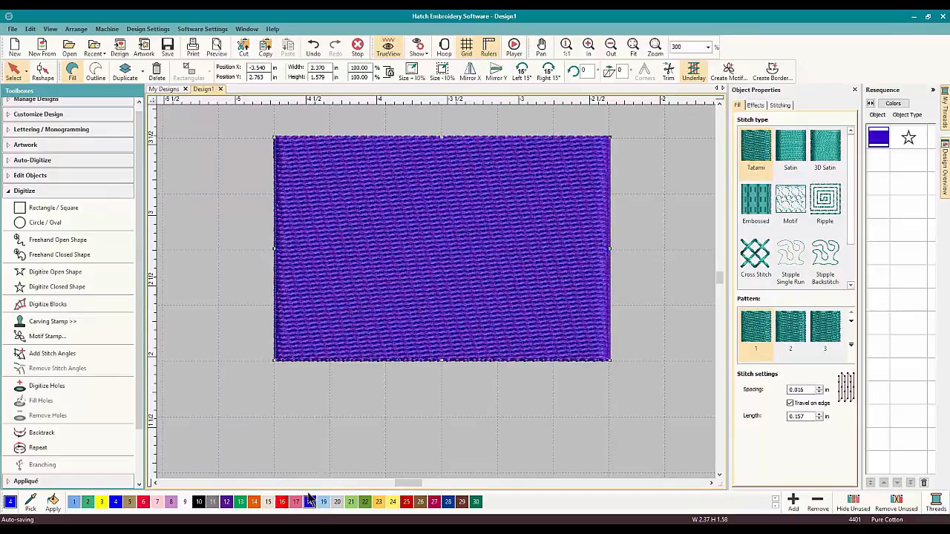
{"action": "left_click", "coordinate": [115, 502]}
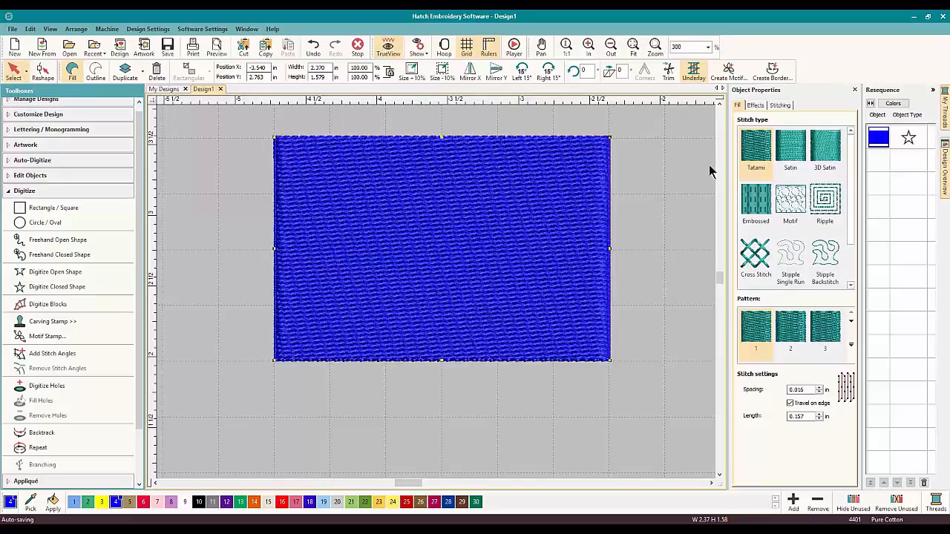
Apply Gradient Fill Profile 1 to the rectangle and turn off its underlay.
{"action": "left_click", "coordinate": [756, 107]}
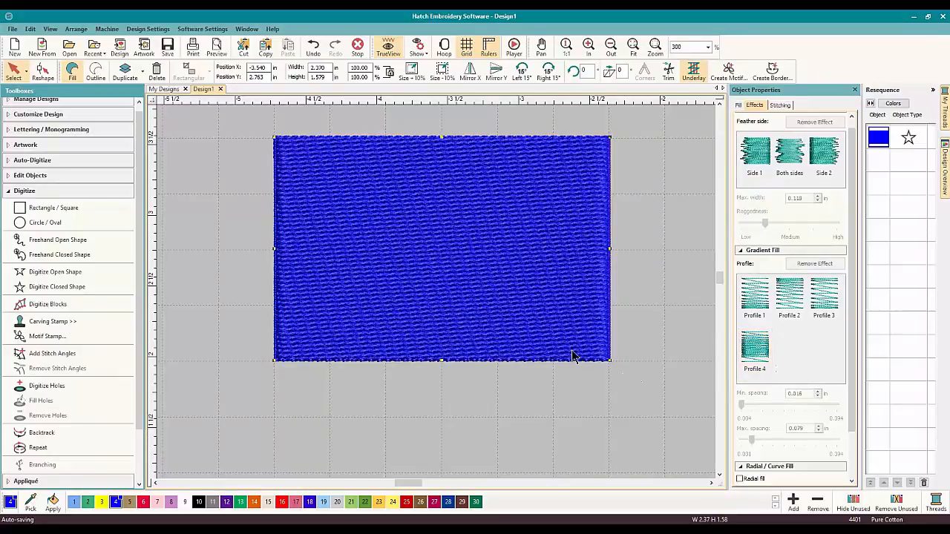
{"action": "left_click", "coordinate": [755, 296]}
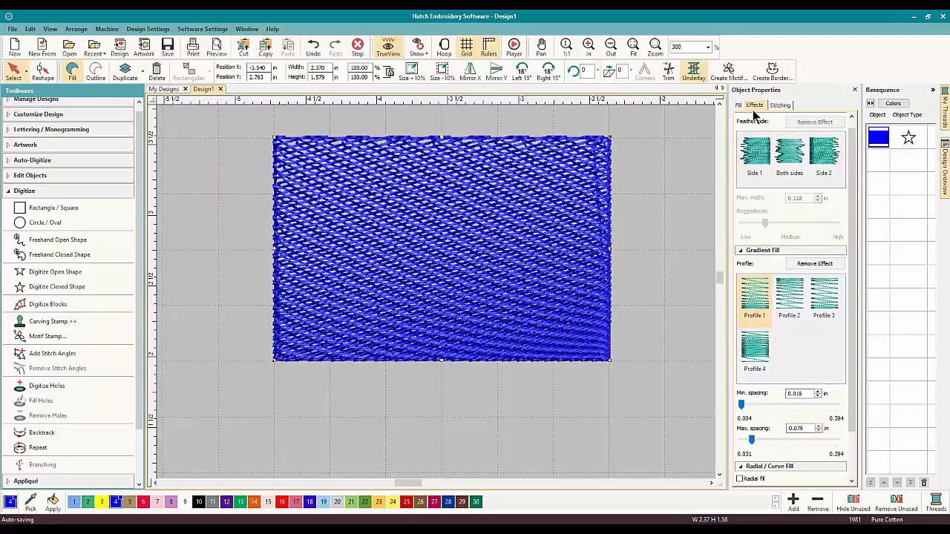
{"action": "left_click", "coordinate": [781, 106]}
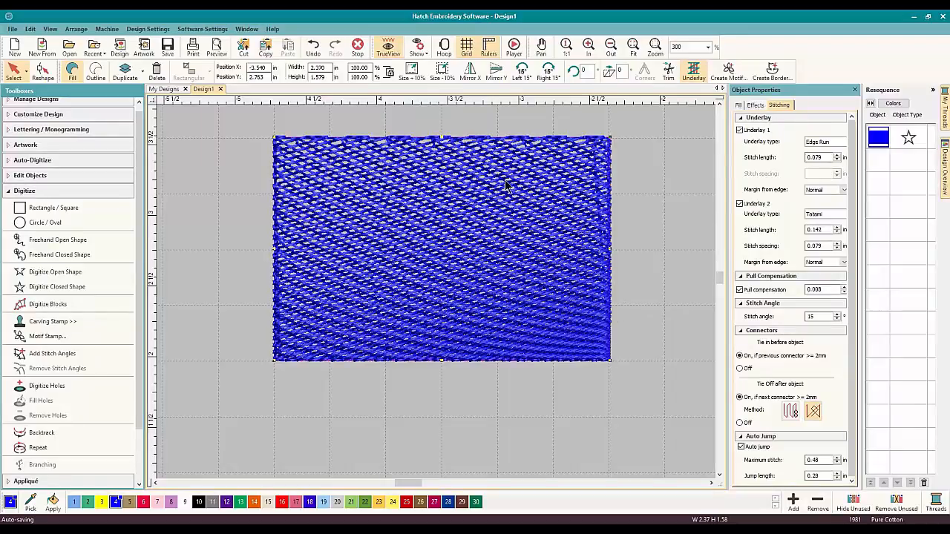
{"action": "left_click", "coordinate": [739, 131]}
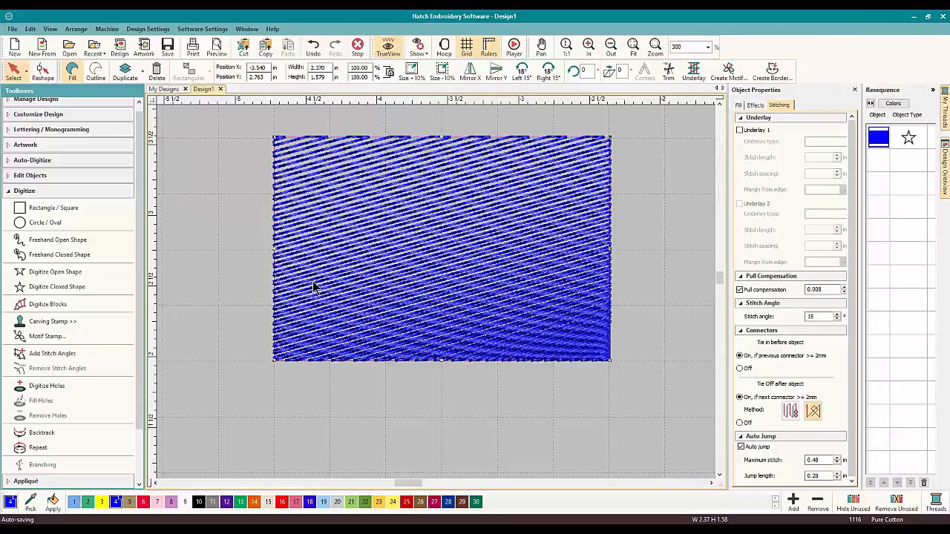
{"action": "left_click", "coordinate": [739, 130]}
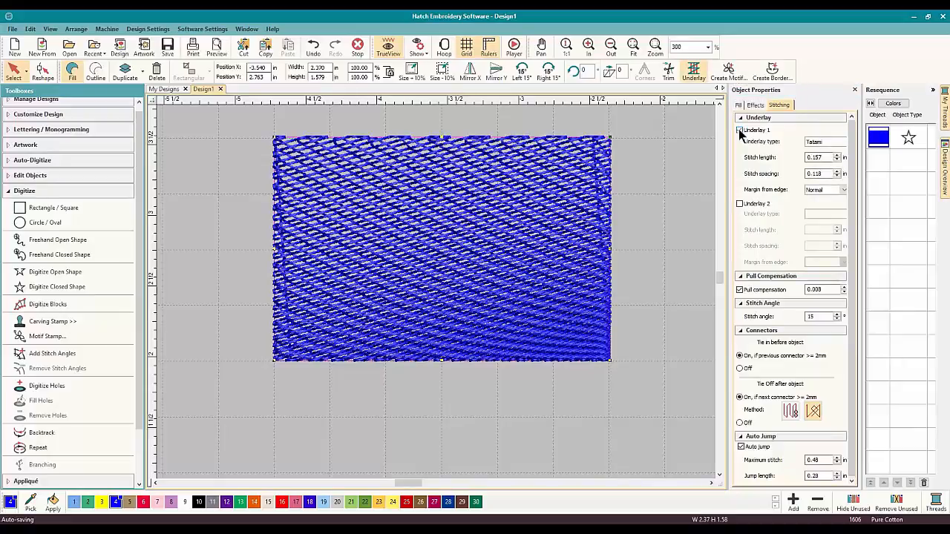
{"action": "left_click", "coordinate": [739, 130]}
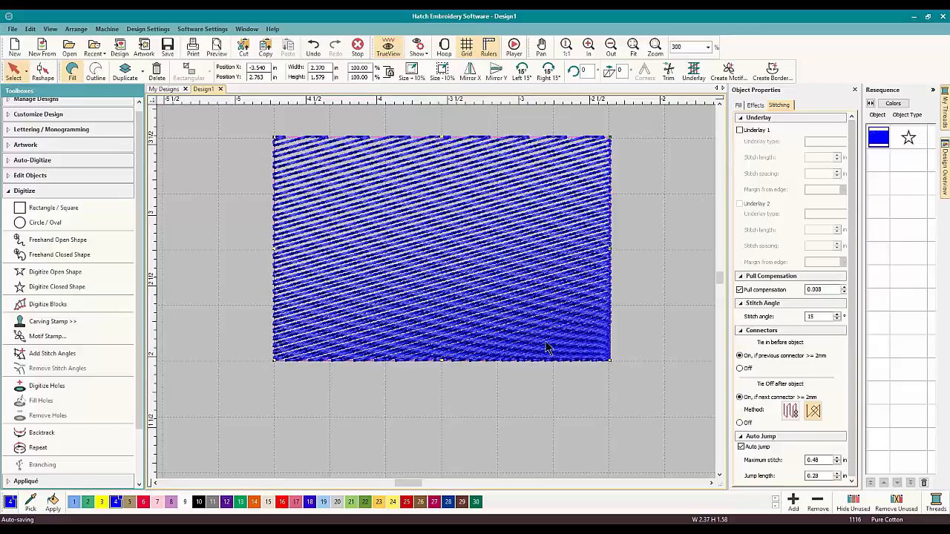
Compare the rectangle with gradient Profiles 2, 3 and 4 and with no gradient, returning it to Profile 1.
{"action": "left_click", "coordinate": [756, 106]}
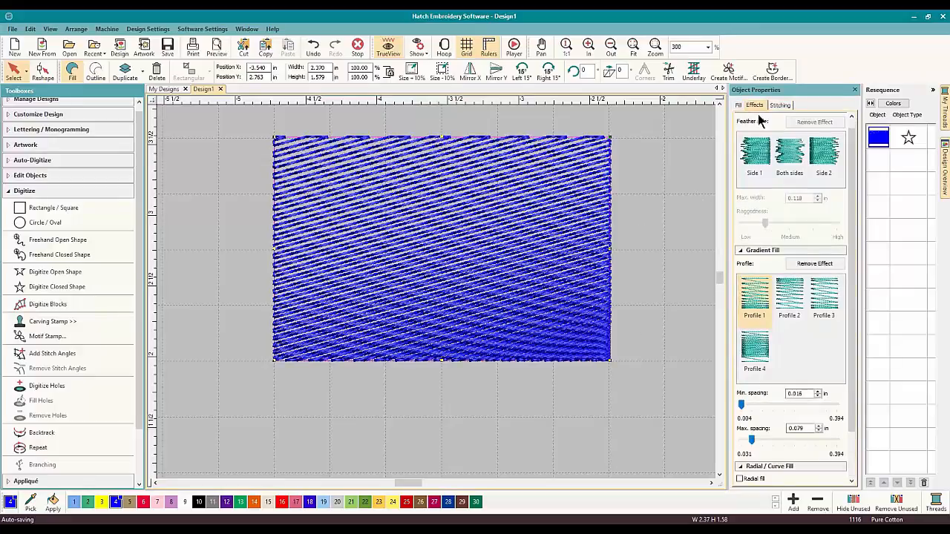
{"action": "left_click", "coordinate": [790, 294]}
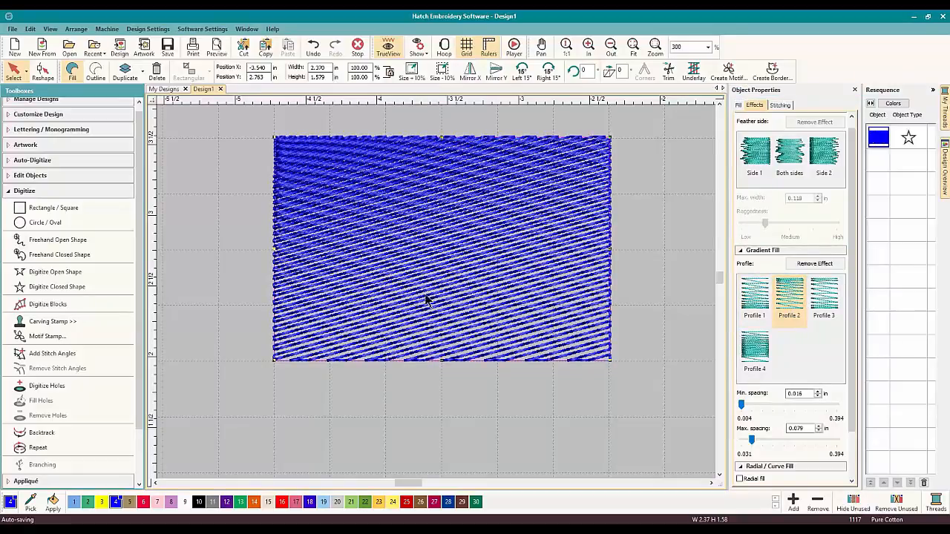
{"action": "left_click", "coordinate": [825, 301]}
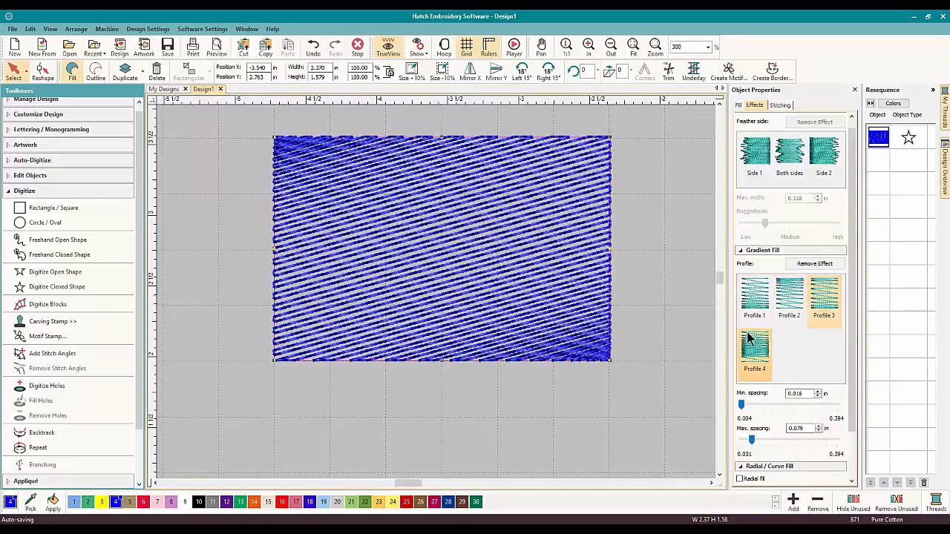
{"action": "left_click", "coordinate": [753, 356]}
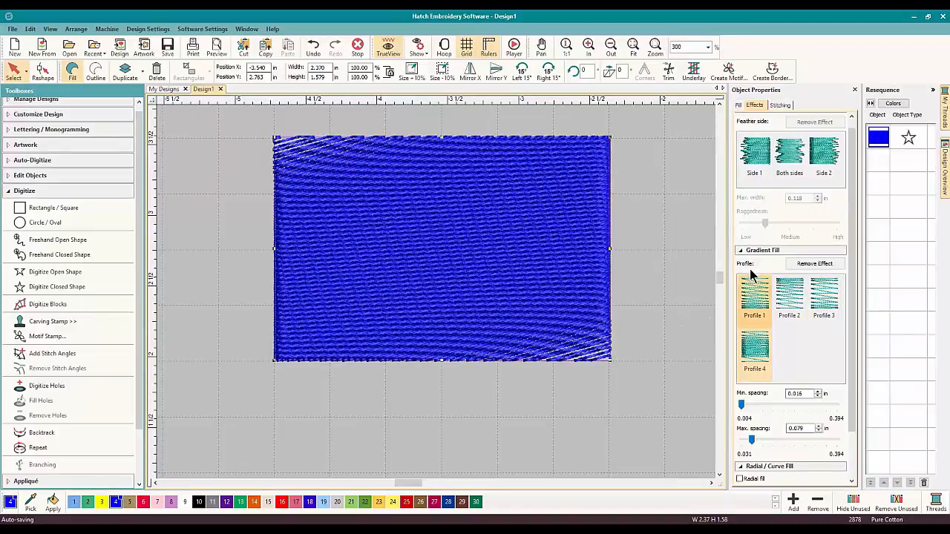
{"action": "left_click", "coordinate": [796, 300]}
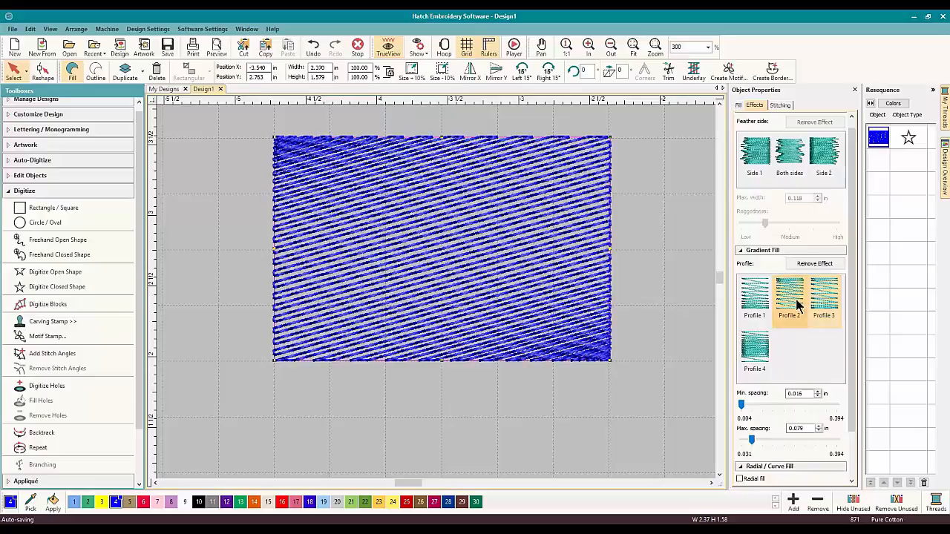
{"action": "left_click", "coordinate": [751, 300]}
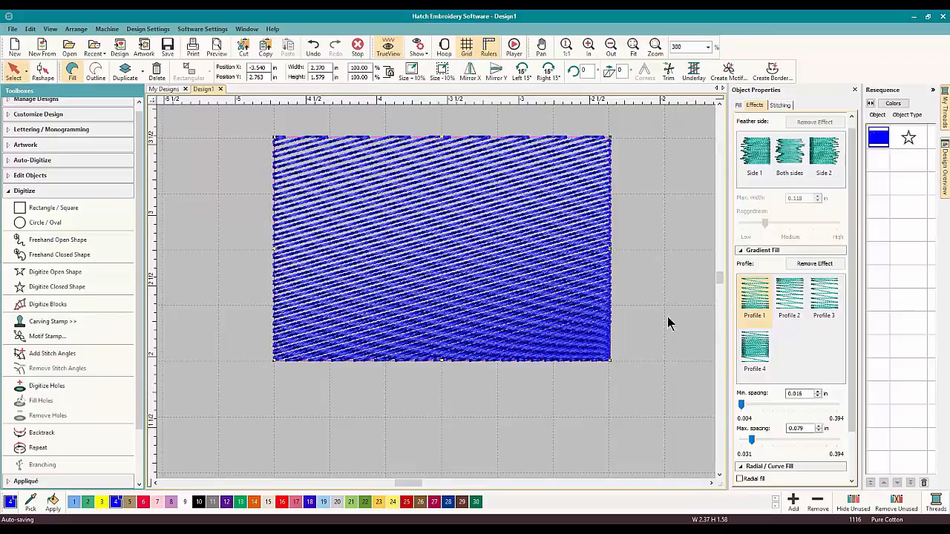
{"action": "left_click", "coordinate": [803, 265]}
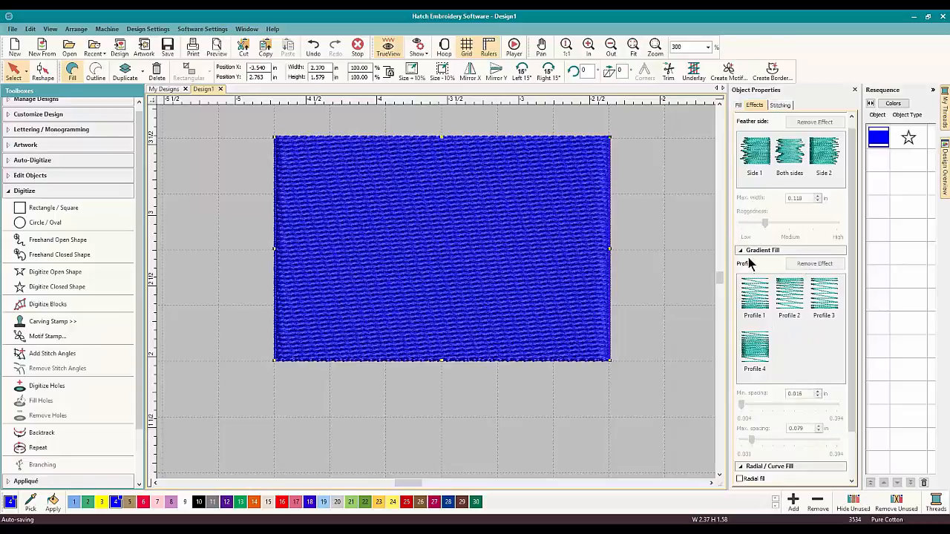
{"action": "left_click", "coordinate": [751, 293]}
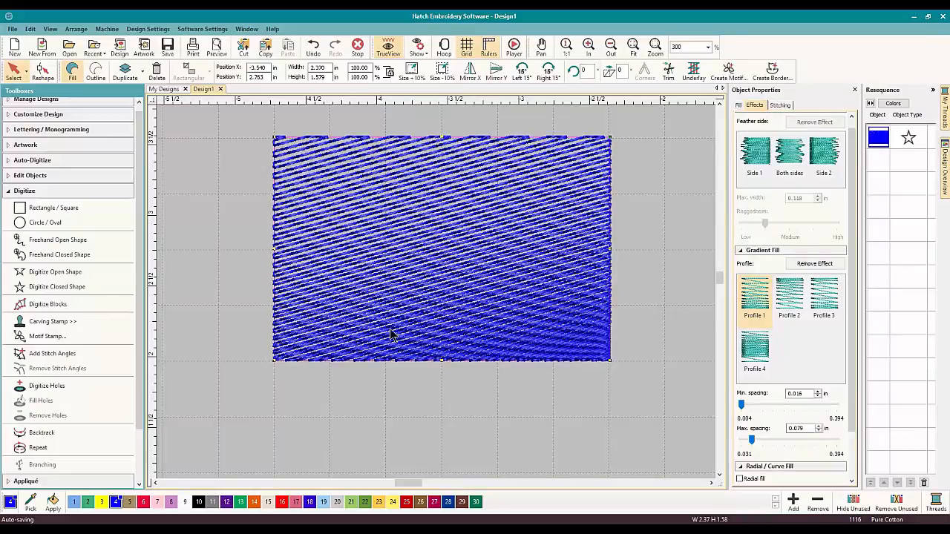
Reshape the rectangle by moving its stitch start point to its lower-left corner and rotating the stitch angle line just past its upper-right corner.
{"action": "left_click", "coordinate": [43, 72]}
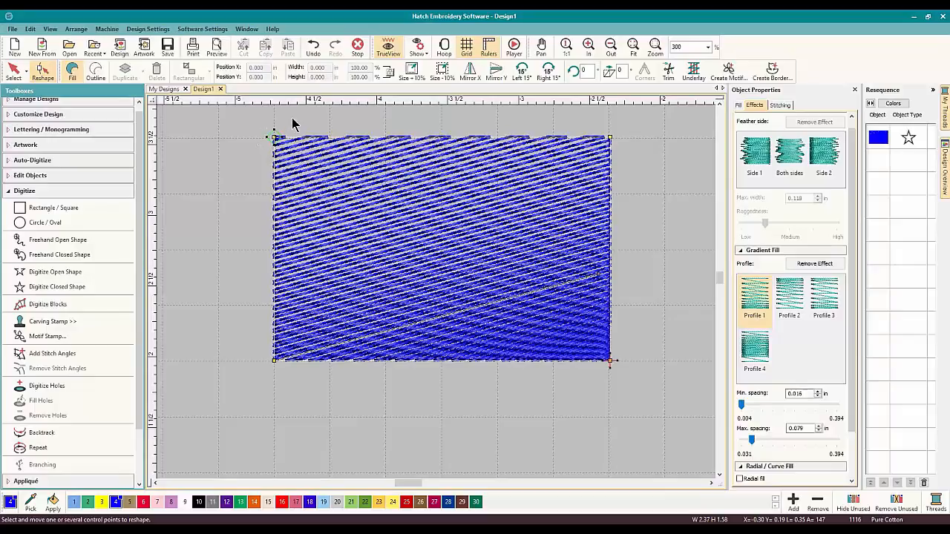
{"action": "scroll", "coordinate": [292, 123], "scroll_direction": "up", "scroll_amount": 1}
{"action": "scroll", "coordinate": [476, 344], "scroll_direction": "up", "scroll_amount": 1}
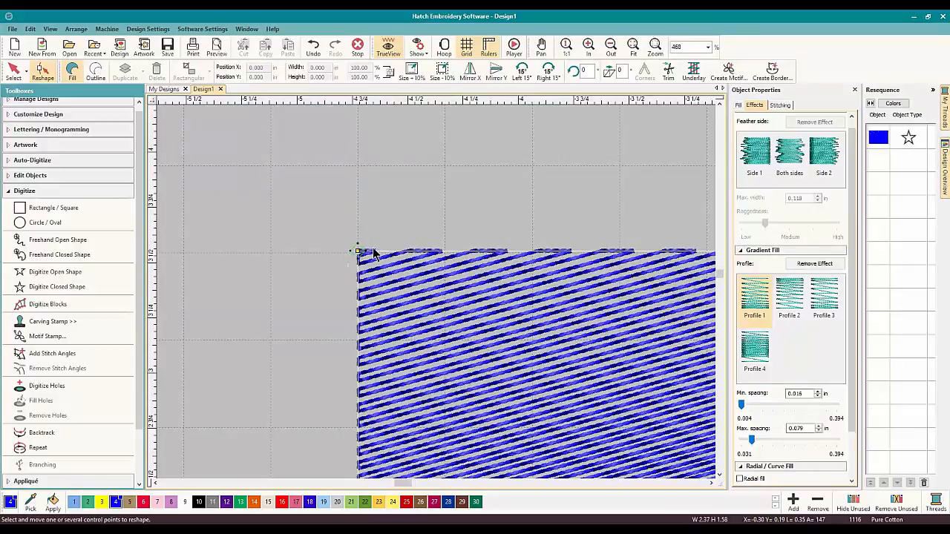
{"action": "scroll", "coordinate": [437, 296], "scroll_direction": "down", "scroll_amount": 1}
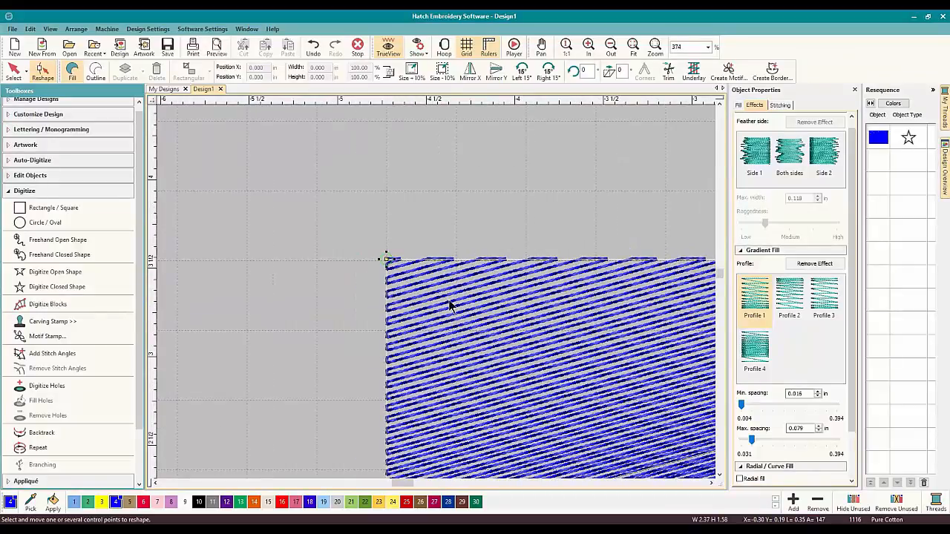
{"action": "scroll", "coordinate": [451, 305], "scroll_direction": "up", "scroll_amount": 1}
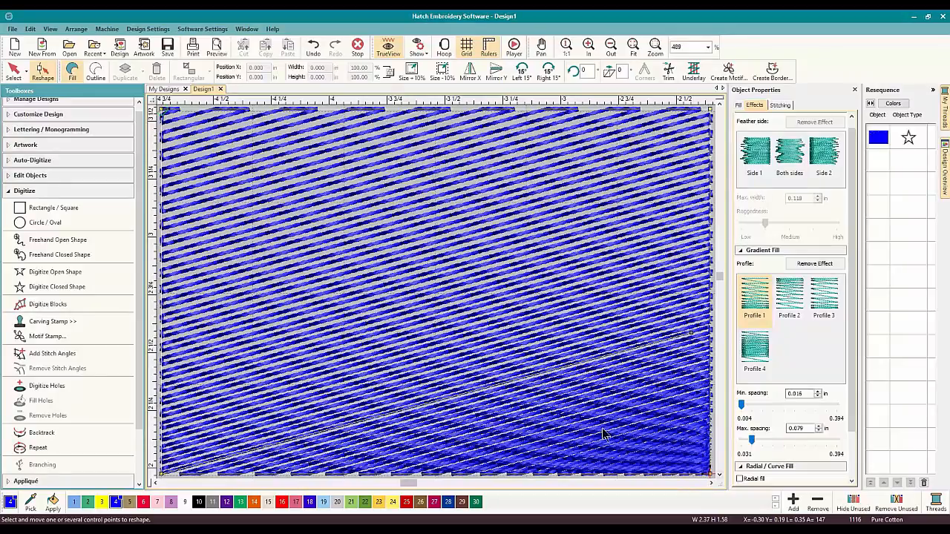
{"action": "scroll", "coordinate": [435, 292], "scroll_direction": "down", "scroll_amount": 1}
{"action": "scroll", "coordinate": [435, 292], "scroll_direction": "down", "scroll_amount": 1}
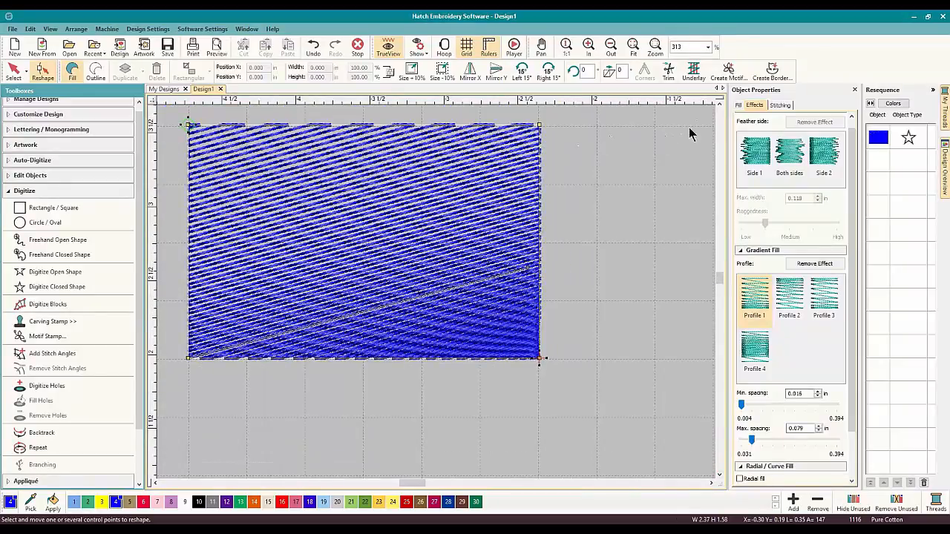
{"action": "left_click", "coordinate": [152, 480]}
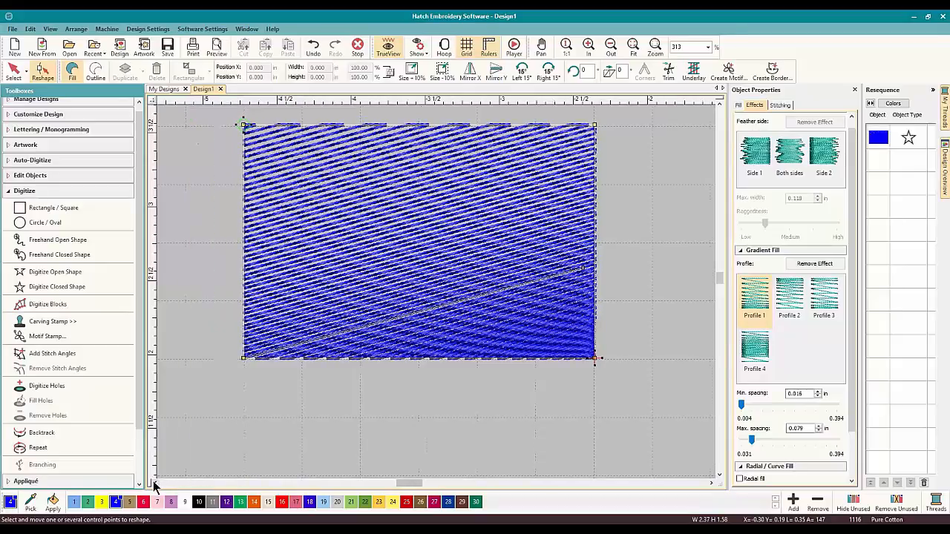
{"action": "mouse_move", "coordinate": [242, 124]}
{"action": "left_mouse_down"}
{"action": "mouse_move", "coordinate": [253, 278]}
{"action": "mouse_move", "coordinate": [244, 358]}
{"action": "left_mouse_up"}
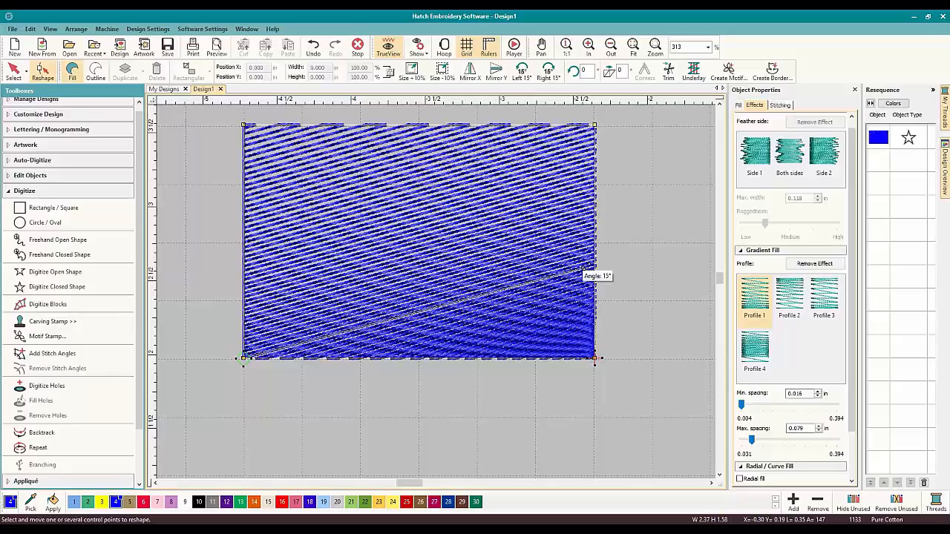
{"action": "left_click_drag", "start_coordinate": [582, 269], "coordinate": [615, 115]}
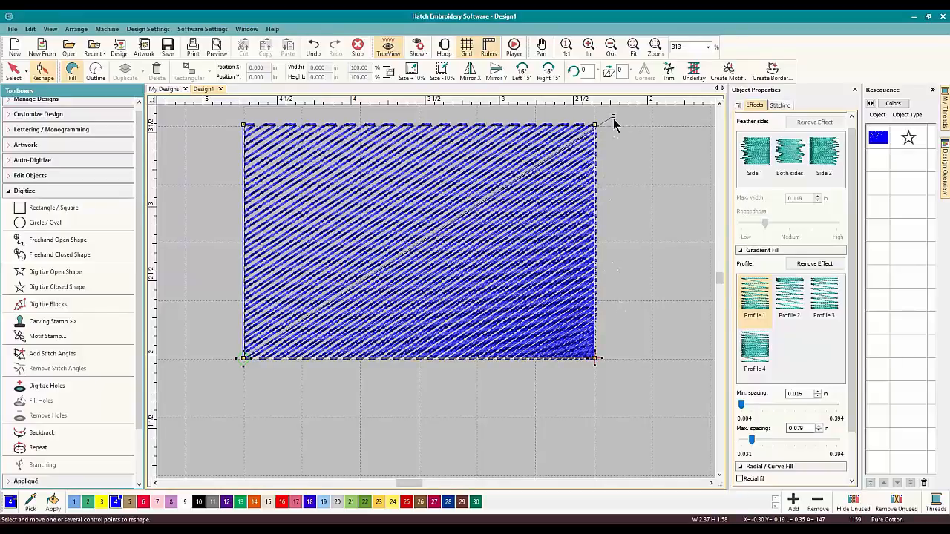
Move the stitch angle line's upper end above the middle of the top edge and pull the left edge outward near the lower-left corner.
{"action": "left_click_drag", "start_coordinate": [615, 112], "coordinate": [402, 115]}
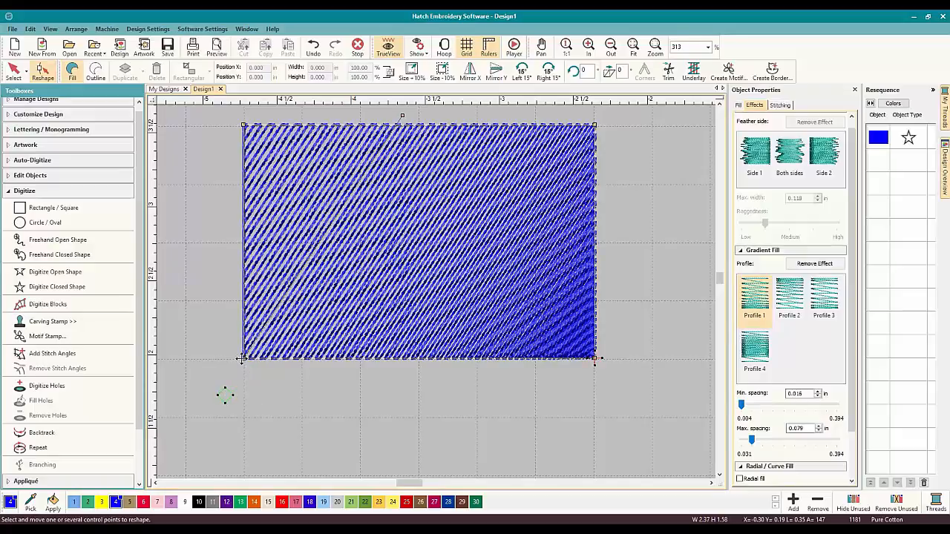
{"action": "mouse_move", "coordinate": [241, 359]}
{"action": "left_mouse_down"}
{"action": "mouse_move", "coordinate": [284, 375]}
{"action": "mouse_move", "coordinate": [243, 360]}
{"action": "left_mouse_up"}
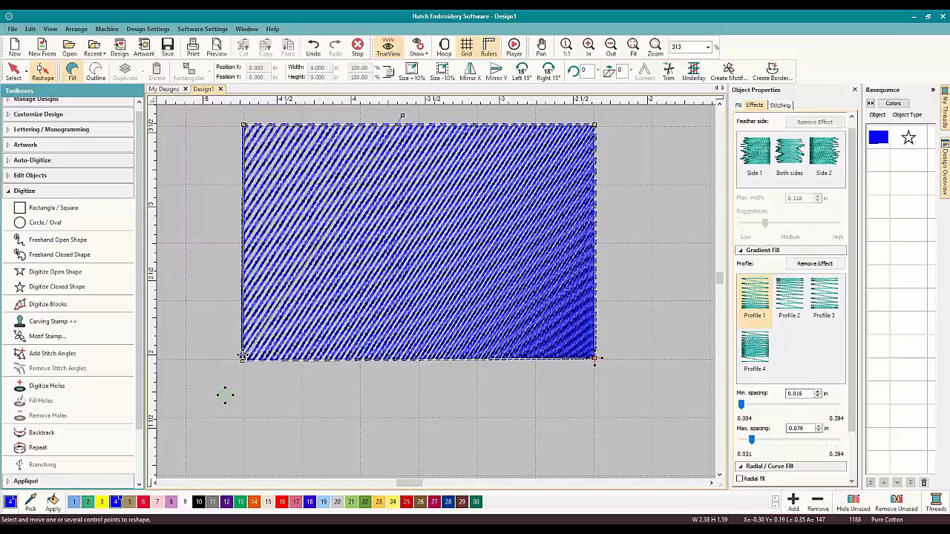
{"action": "left_click_drag", "start_coordinate": [244, 316], "coordinate": [210, 321]}
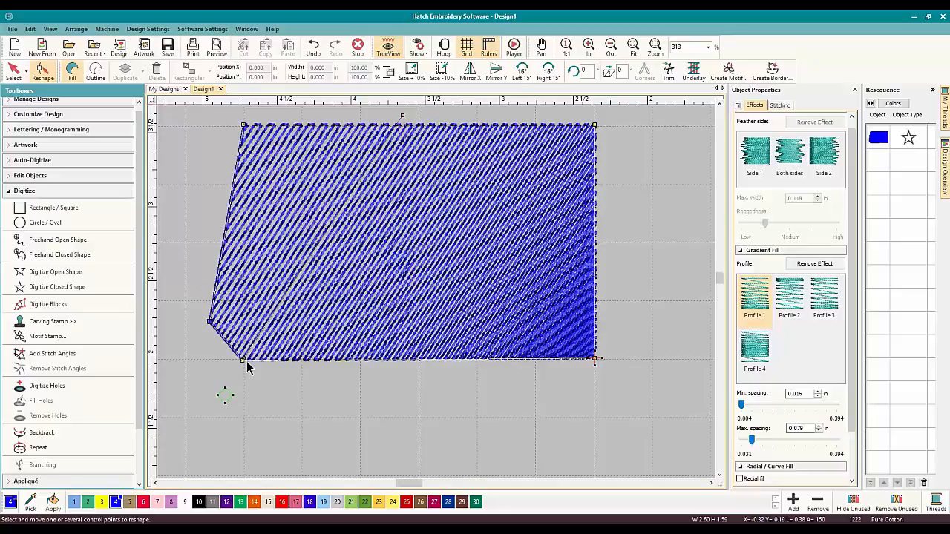
Make the stitch angle nearly vertical and move the lower-left corner and left-edge nodes back onto the rectangle's outline.
{"action": "left_click_drag", "start_coordinate": [242, 361], "coordinate": [419, 399]}
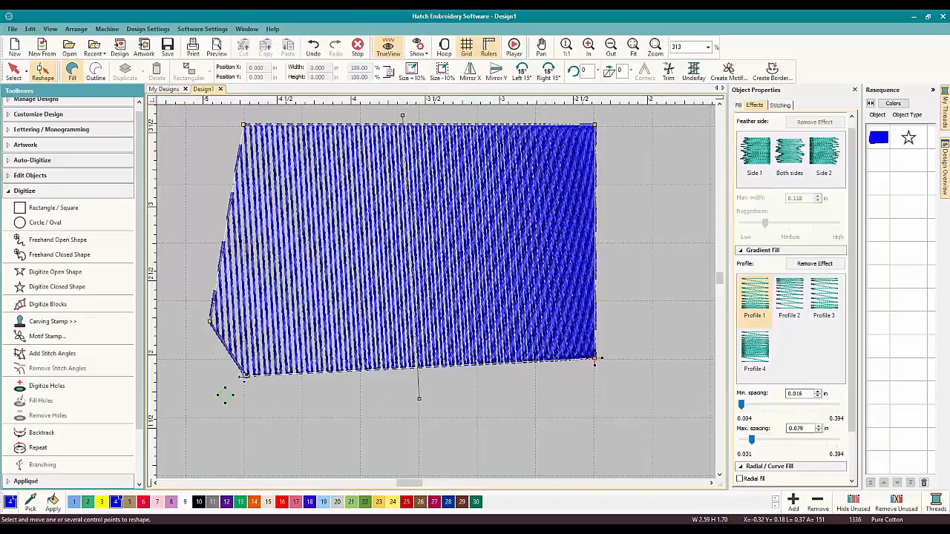
{"action": "left_click_drag", "start_coordinate": [243, 374], "coordinate": [245, 360]}
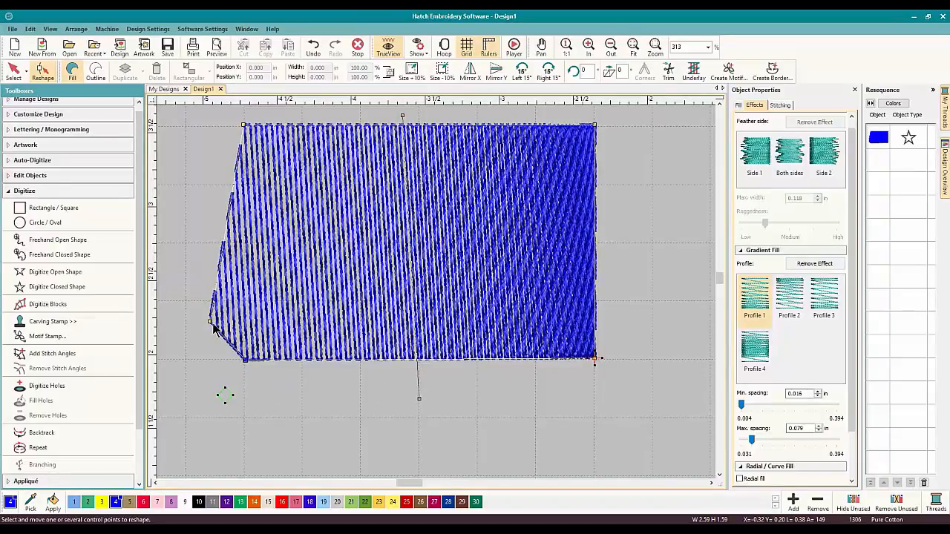
{"action": "left_click_drag", "start_coordinate": [210, 321], "coordinate": [244, 318]}
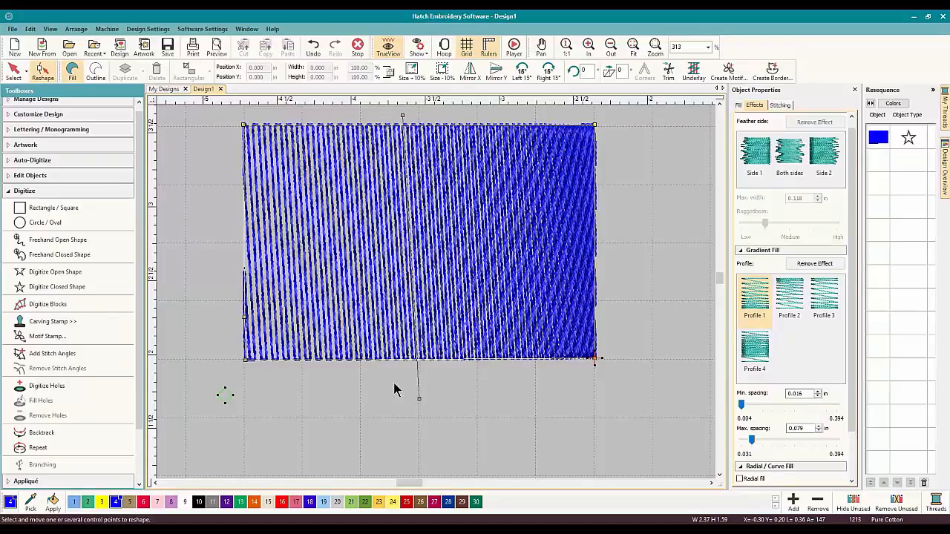
Apply gradient Profile 3 while comparing stitch angles at about 115°, vertical, and sloping down past the rectangle's right edge.
{"action": "left_click_drag", "start_coordinate": [421, 397], "coordinate": [521, 375]}
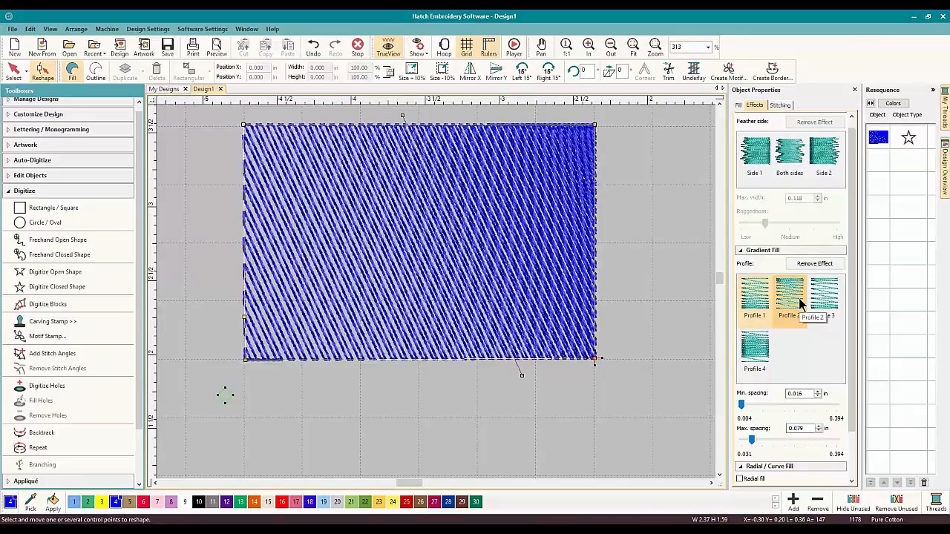
{"action": "left_click", "coordinate": [828, 297]}
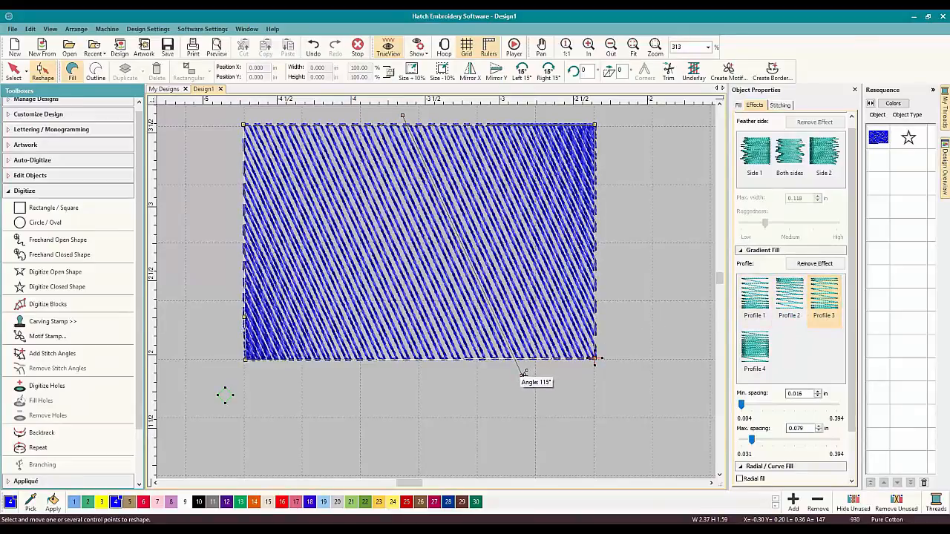
{"action": "left_click_drag", "start_coordinate": [524, 373], "coordinate": [401, 385]}
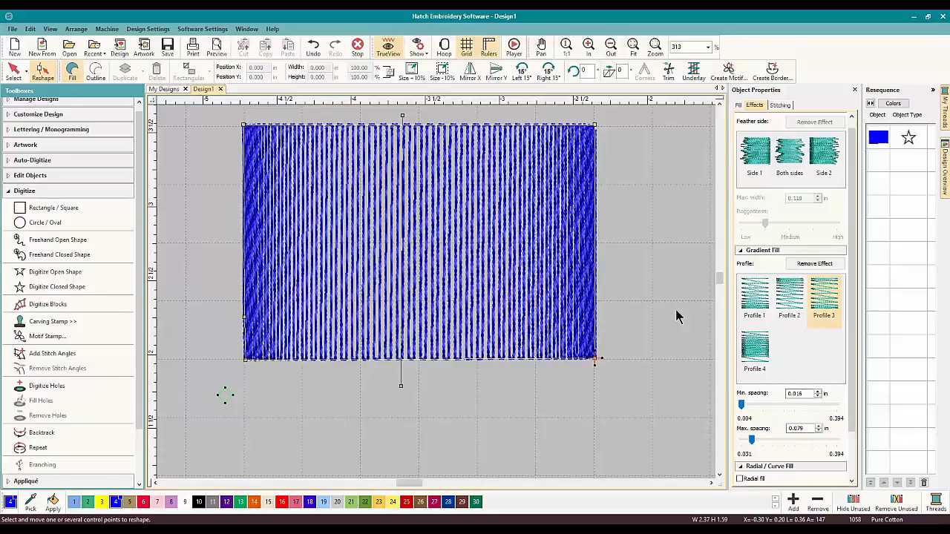
{"action": "left_click_drag", "start_coordinate": [400, 385], "coordinate": [630, 263]}
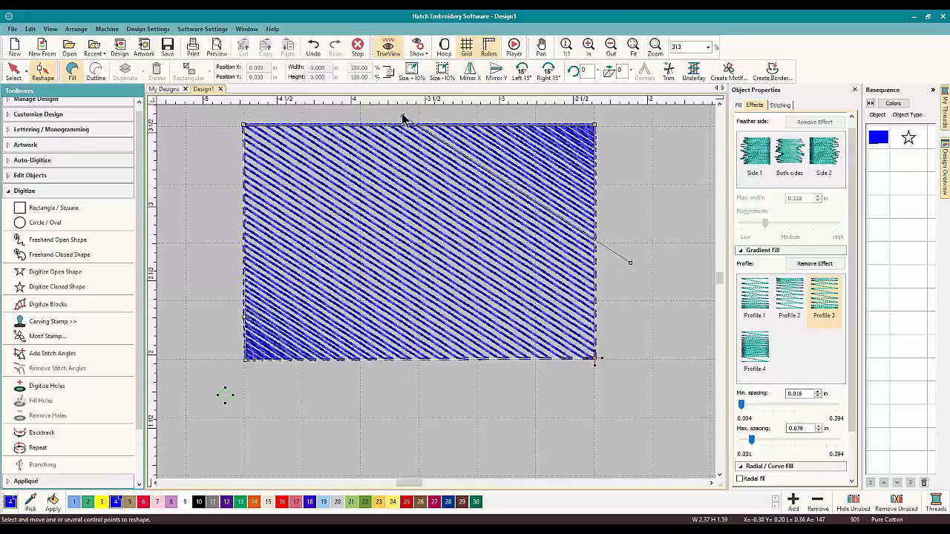
Reposition both ends of the stitch angle line so it crosses the rectangle's middle nearly horizontally, trying a downward slope as well.
{"action": "left_click_drag", "start_coordinate": [401, 113], "coordinate": [212, 249]}
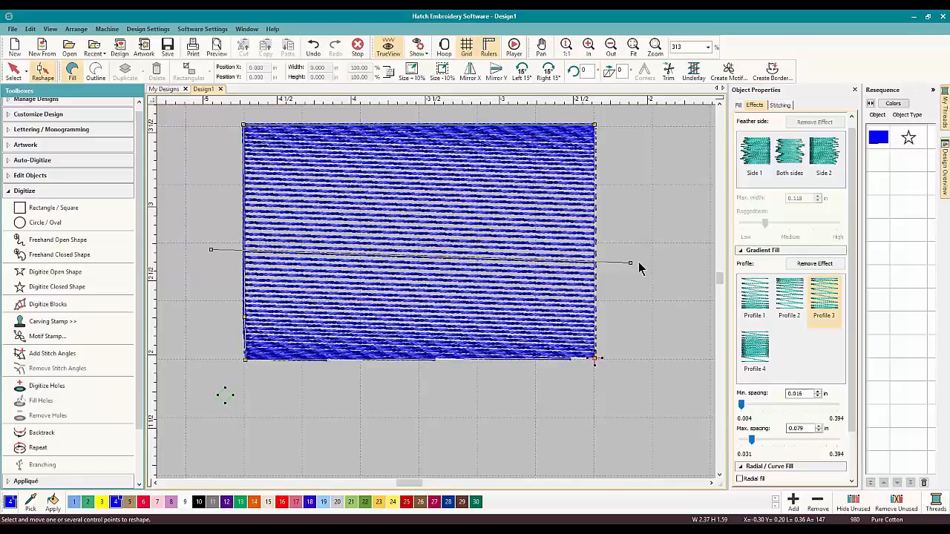
{"action": "left_click_drag", "start_coordinate": [630, 262], "coordinate": [620, 366]}
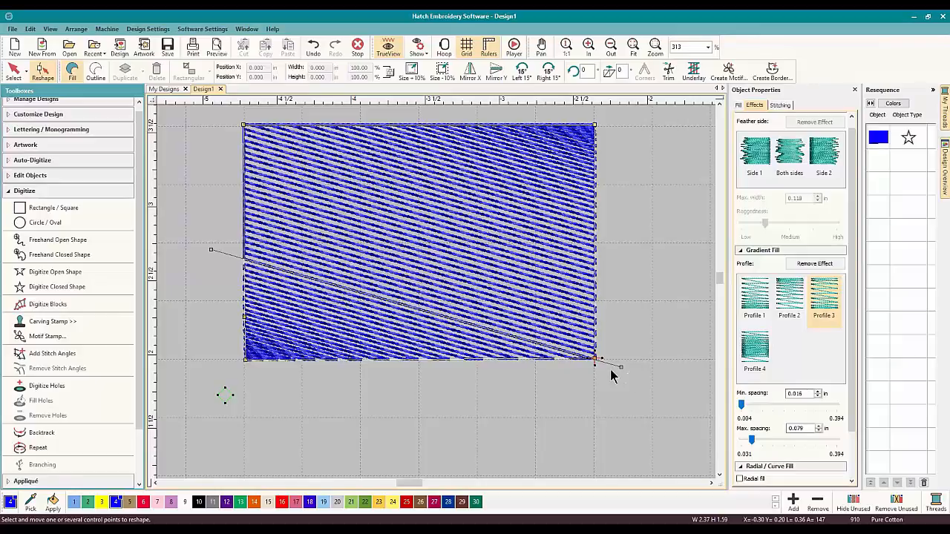
{"action": "left_click_drag", "start_coordinate": [620, 368], "coordinate": [636, 236]}
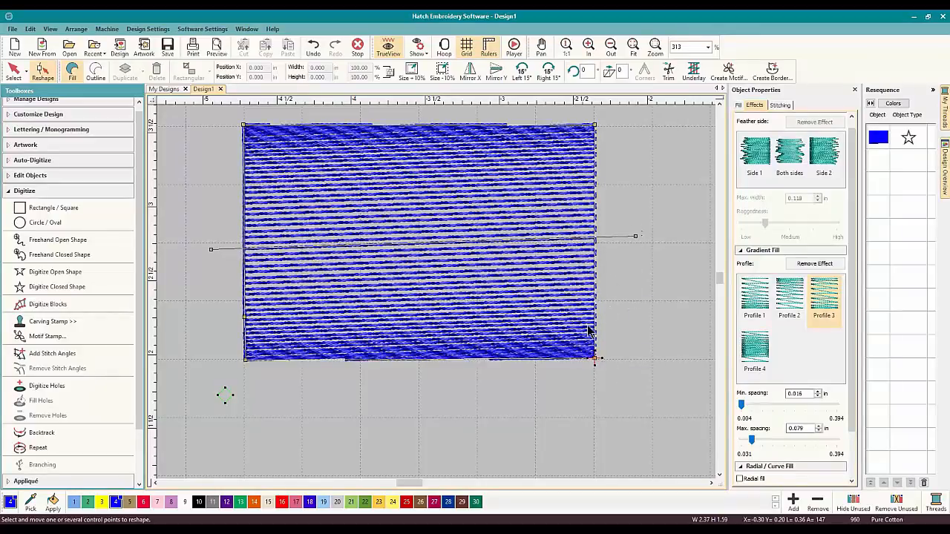
Switch the gradient to Profile 1, place the stitch start point at the lower-left corner, and finish reshaping.
{"action": "left_click", "coordinate": [766, 293]}
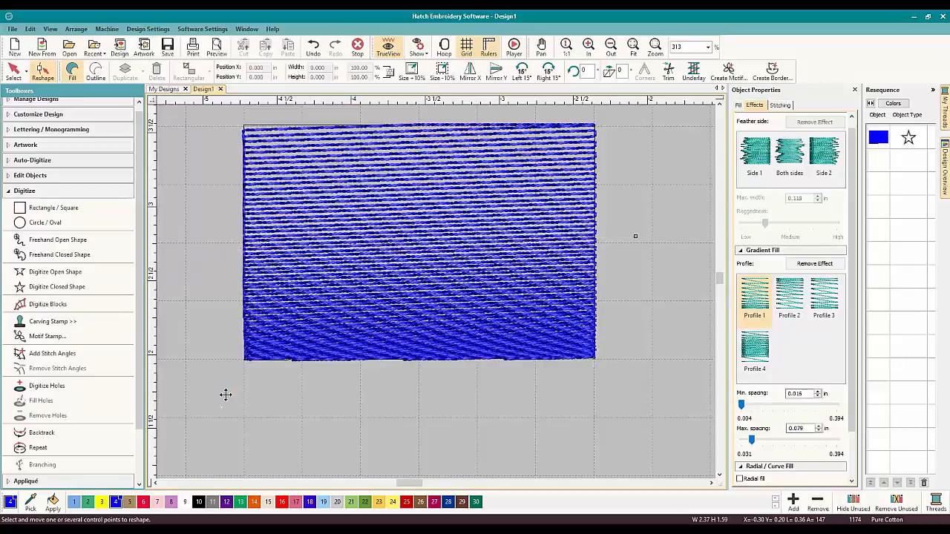
{"action": "left_click_drag", "start_coordinate": [225, 394], "coordinate": [246, 361]}
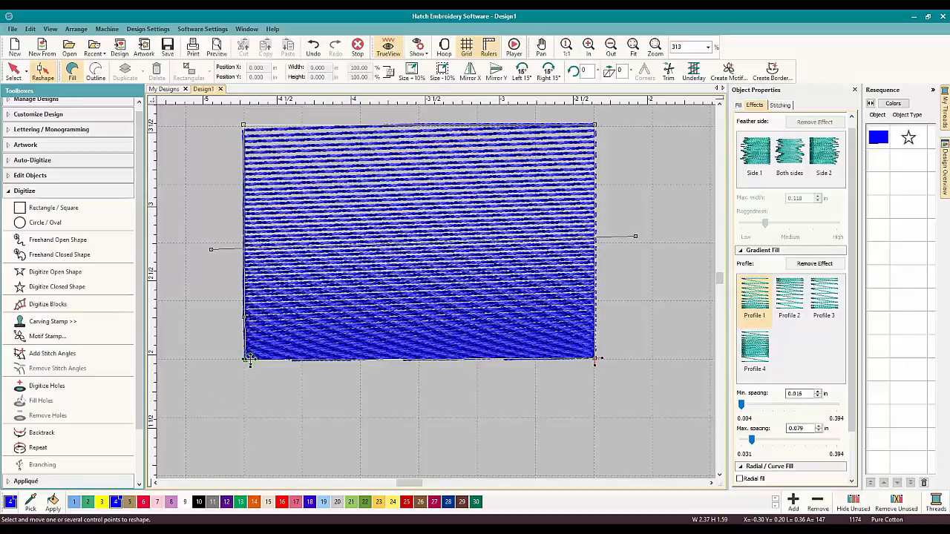
{"action": "left_click", "coordinate": [13, 70]}
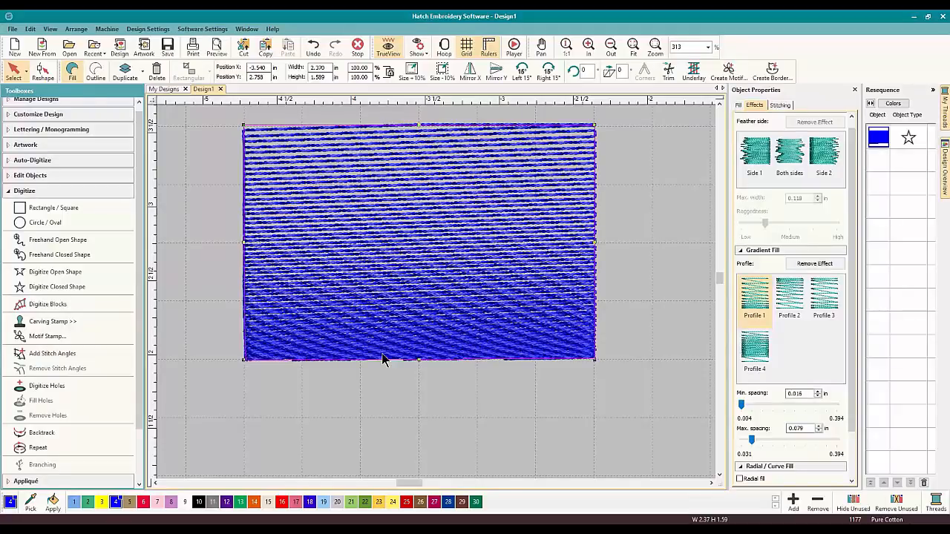
Remove and reapply gradient Profile 1, and reshape the stitch angle line to slope gently upward past the rectangle's right edge.
{"action": "left_click", "coordinate": [823, 263]}
{"action": "left_click", "coordinate": [755, 297]}
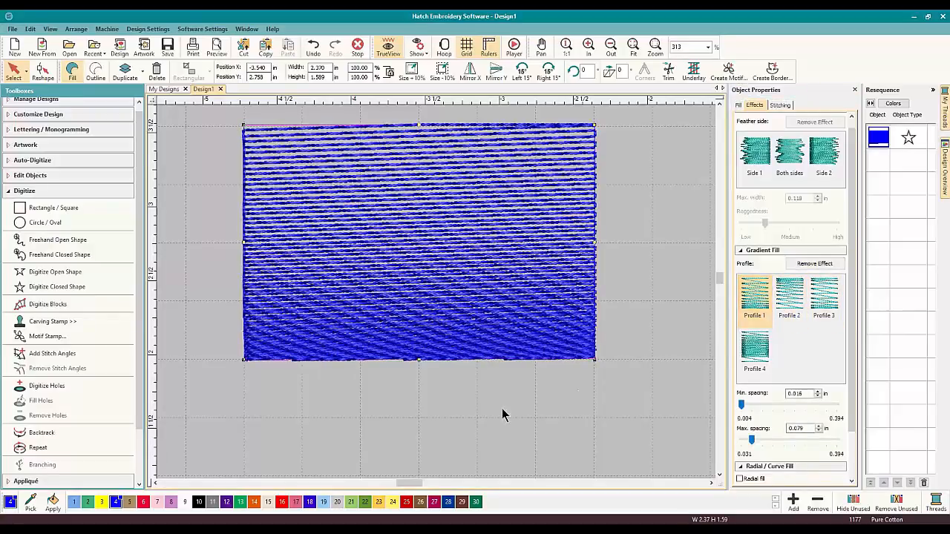
{"action": "left_click", "coordinate": [46, 71]}
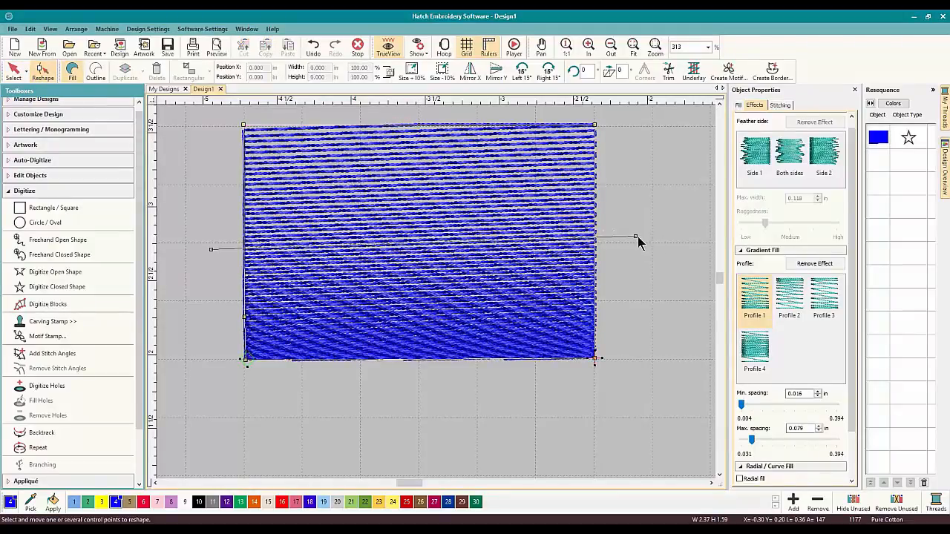
{"action": "left_click_drag", "start_coordinate": [636, 237], "coordinate": [641, 150]}
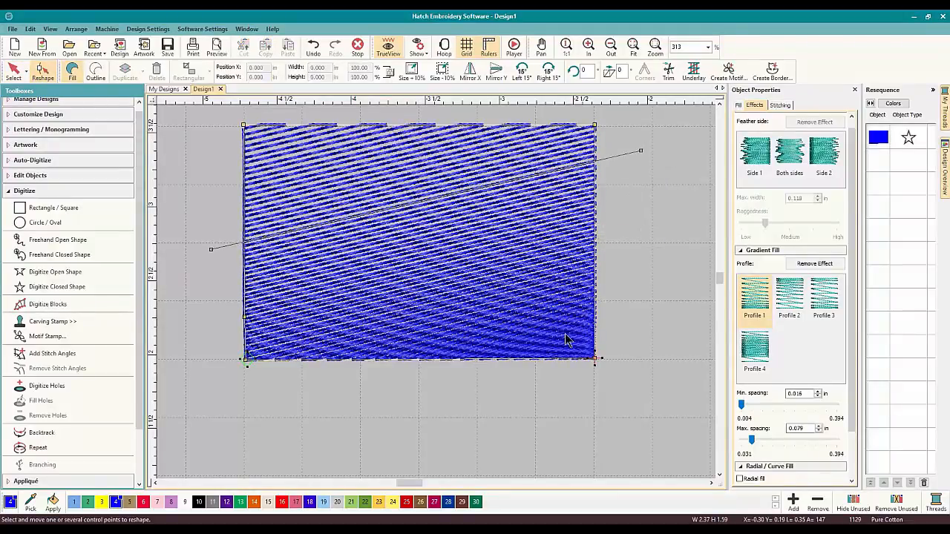